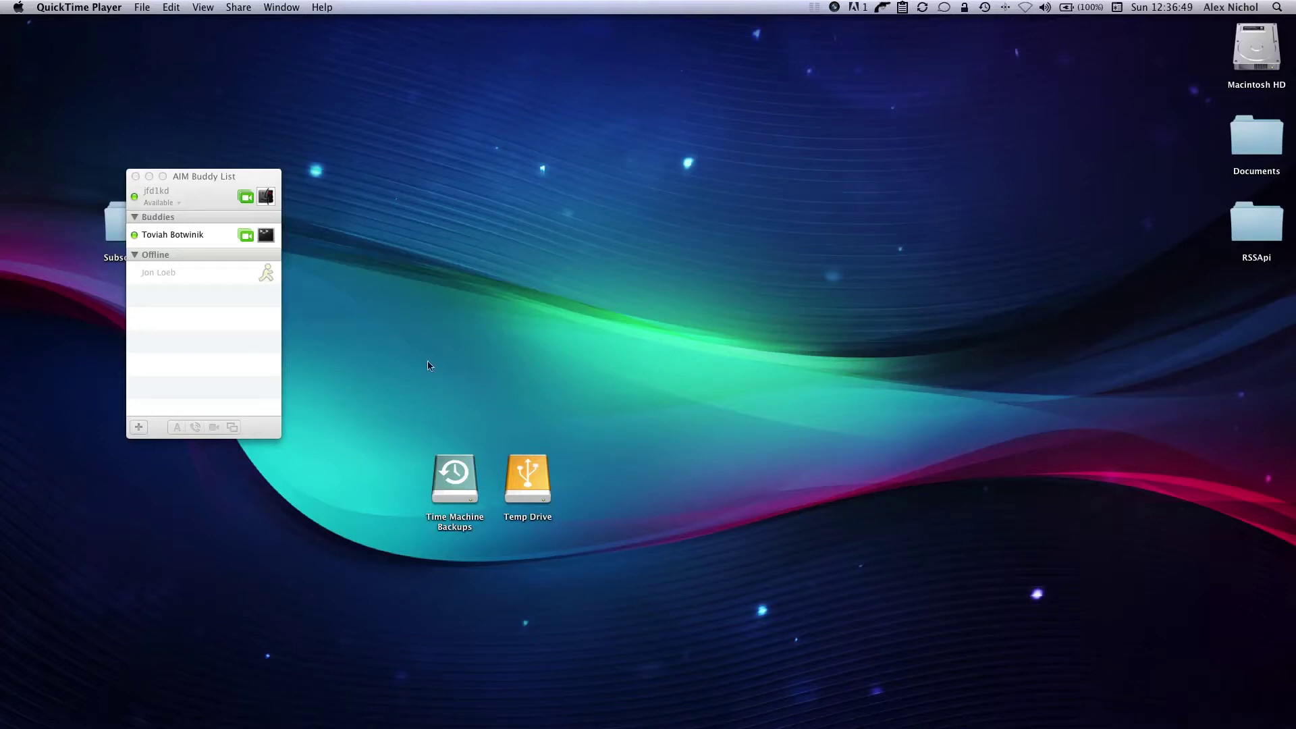
# From the Buddy List, open iChat Preferences on the Alerts pane.
pyautogui.click(205, 323)
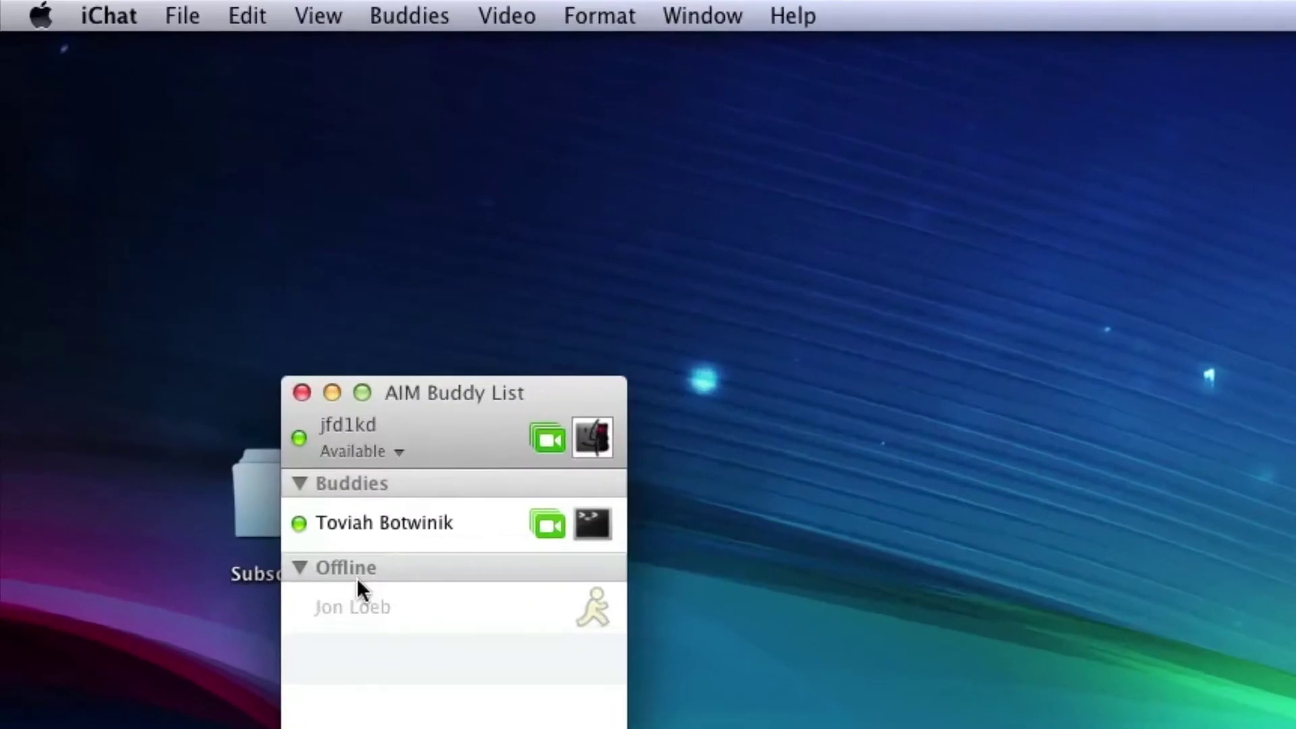
pyautogui.click(108, 15)
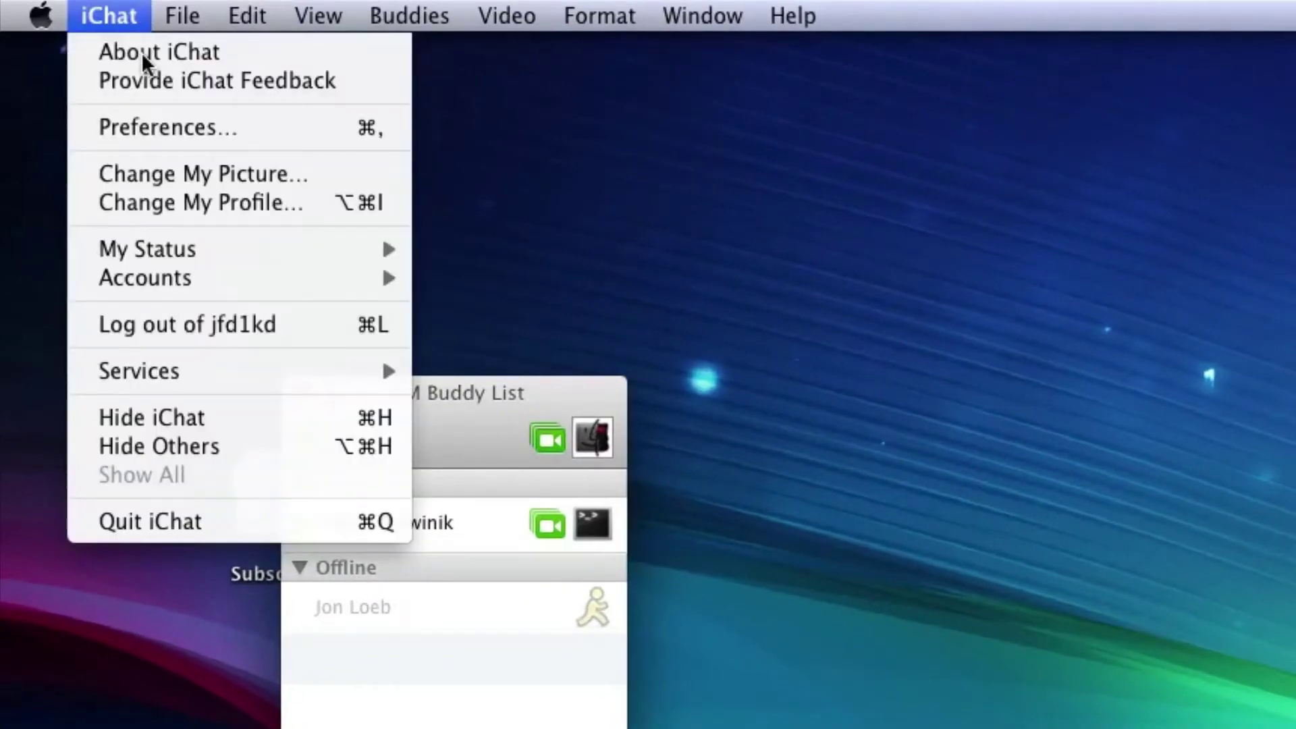
pyautogui.click(152, 119)
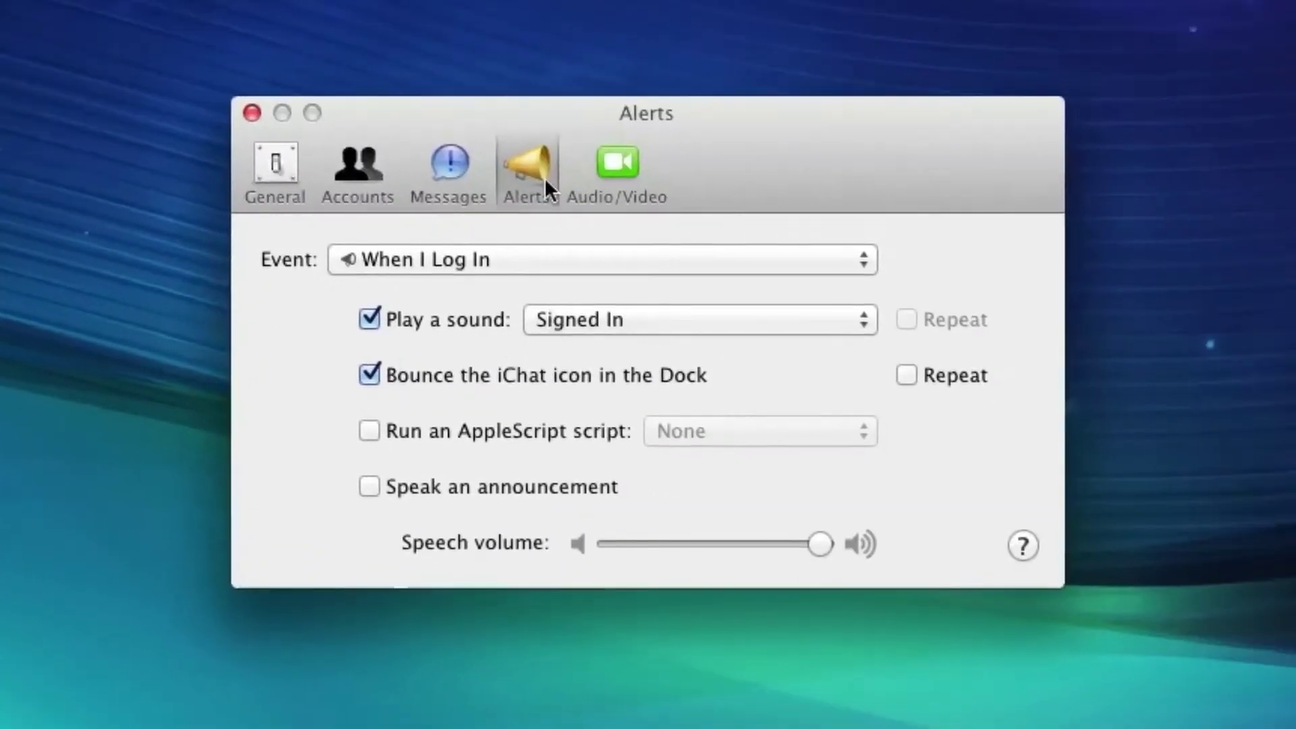
# Choose the Audio Invitation event and set it to run Auto Accept.applescript.
pyautogui.click(536, 264)
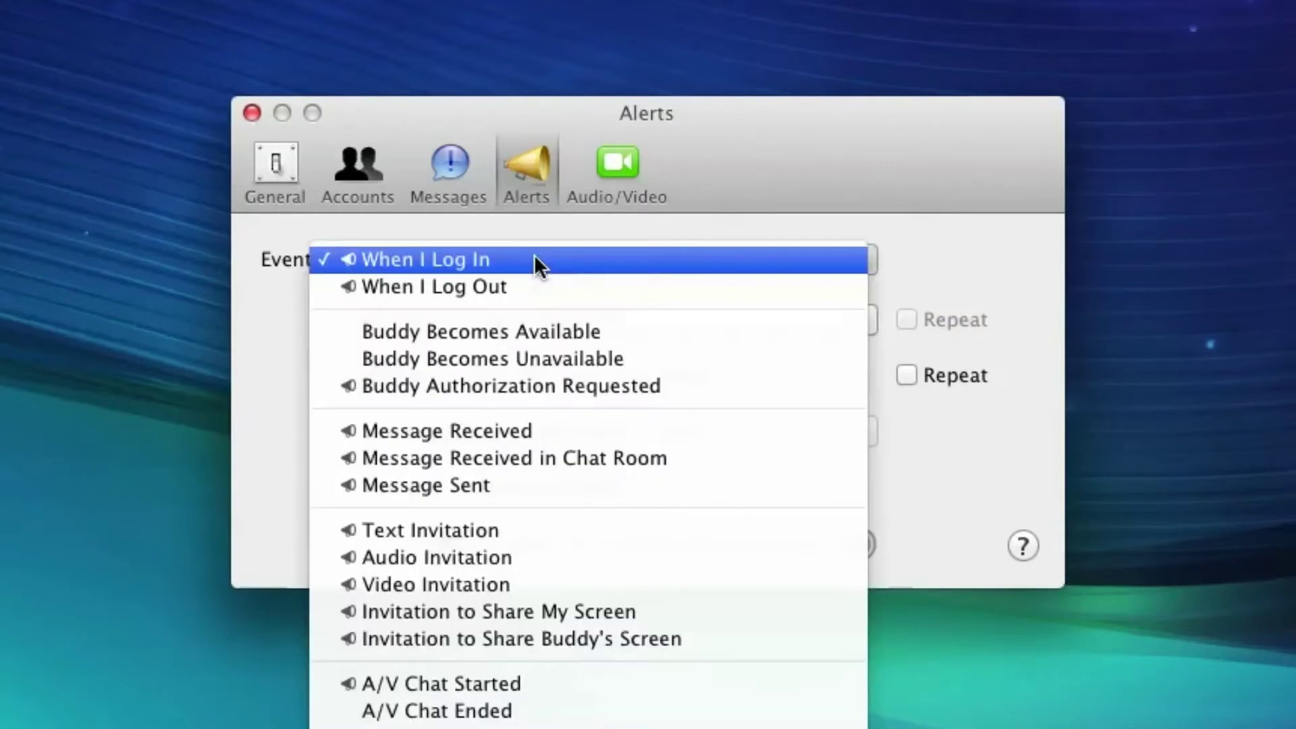
pyautogui.click(492, 557)
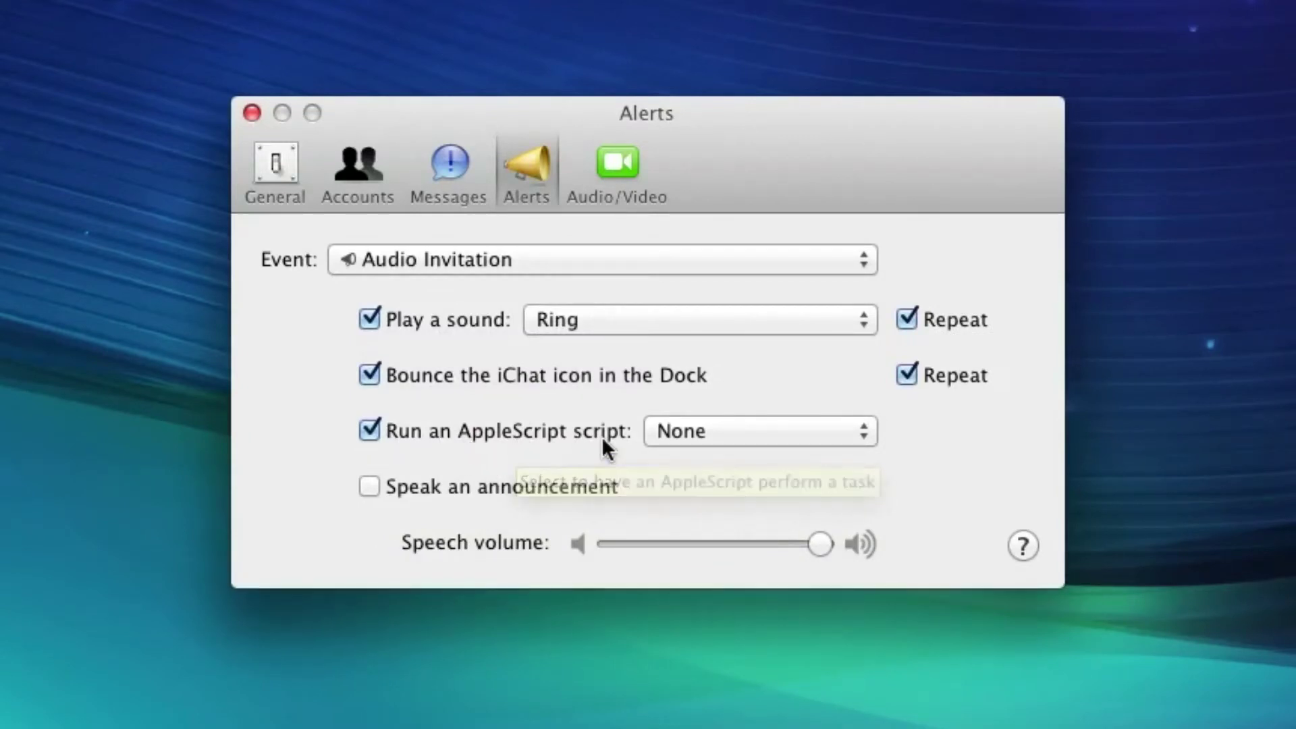
pyautogui.click(756, 440)
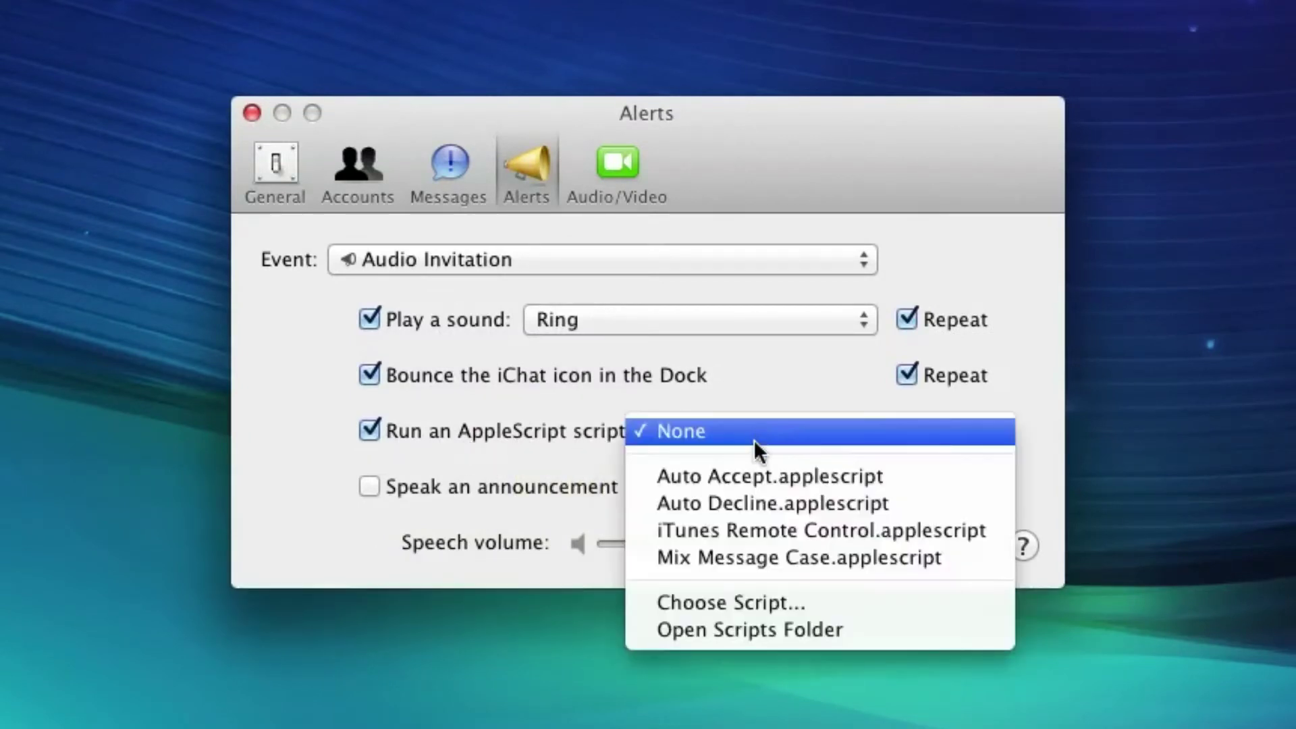
pyautogui.click(845, 466)
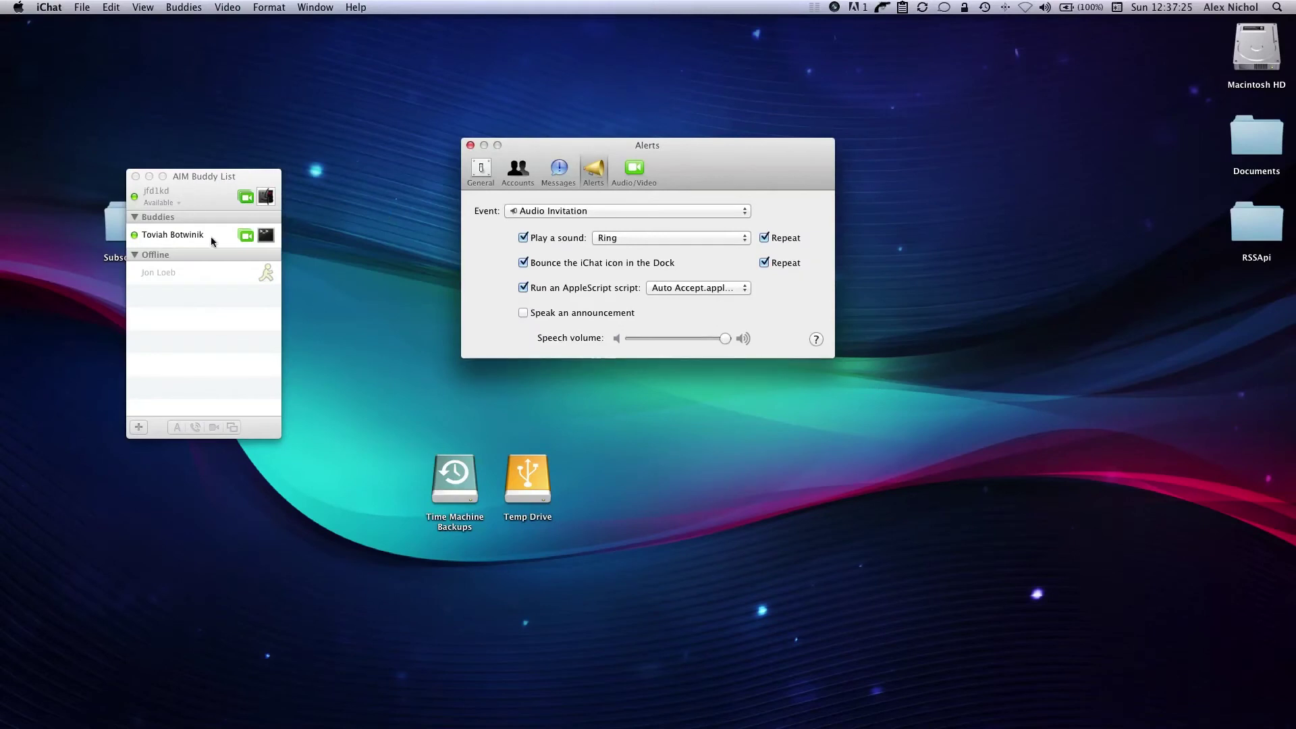
# Select the buddy, let its audio call auto-accept, and move the audio chat window beside Preferences.
pyautogui.click(160, 233)
pyautogui.click(160, 232)
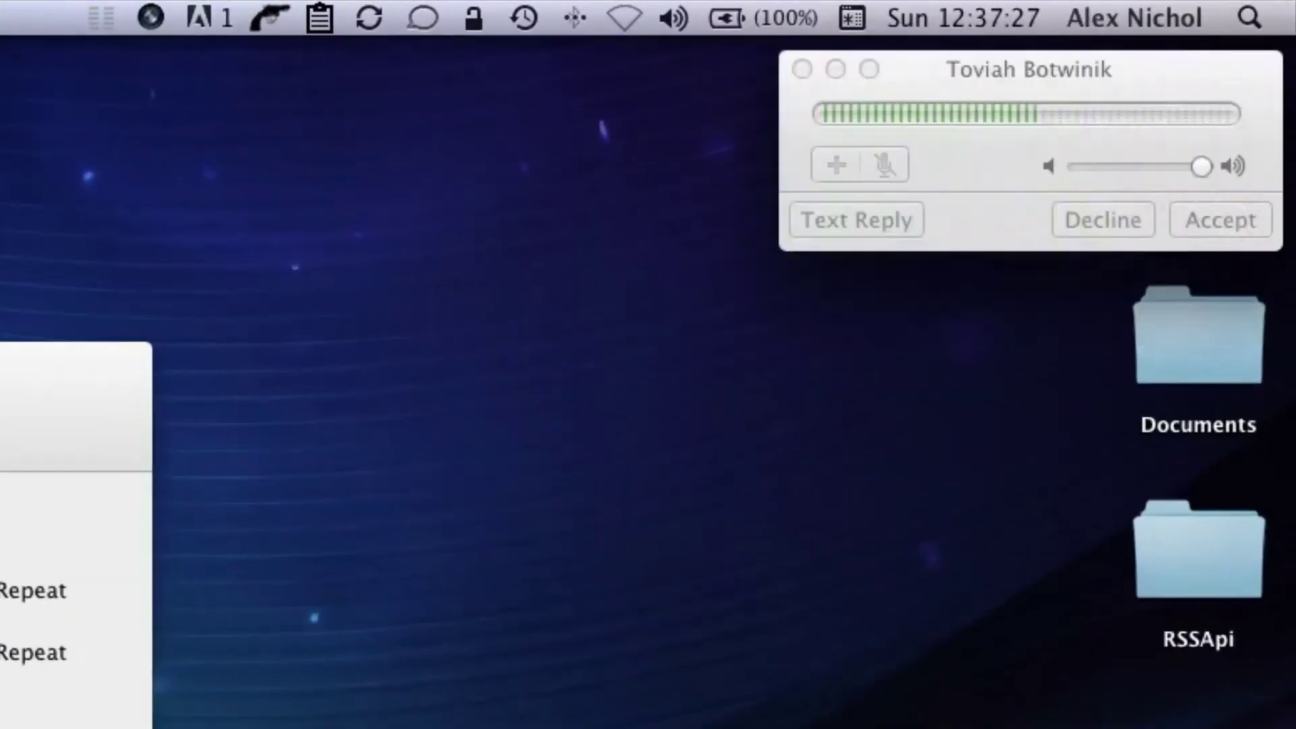
pyautogui.click(1264, 88)
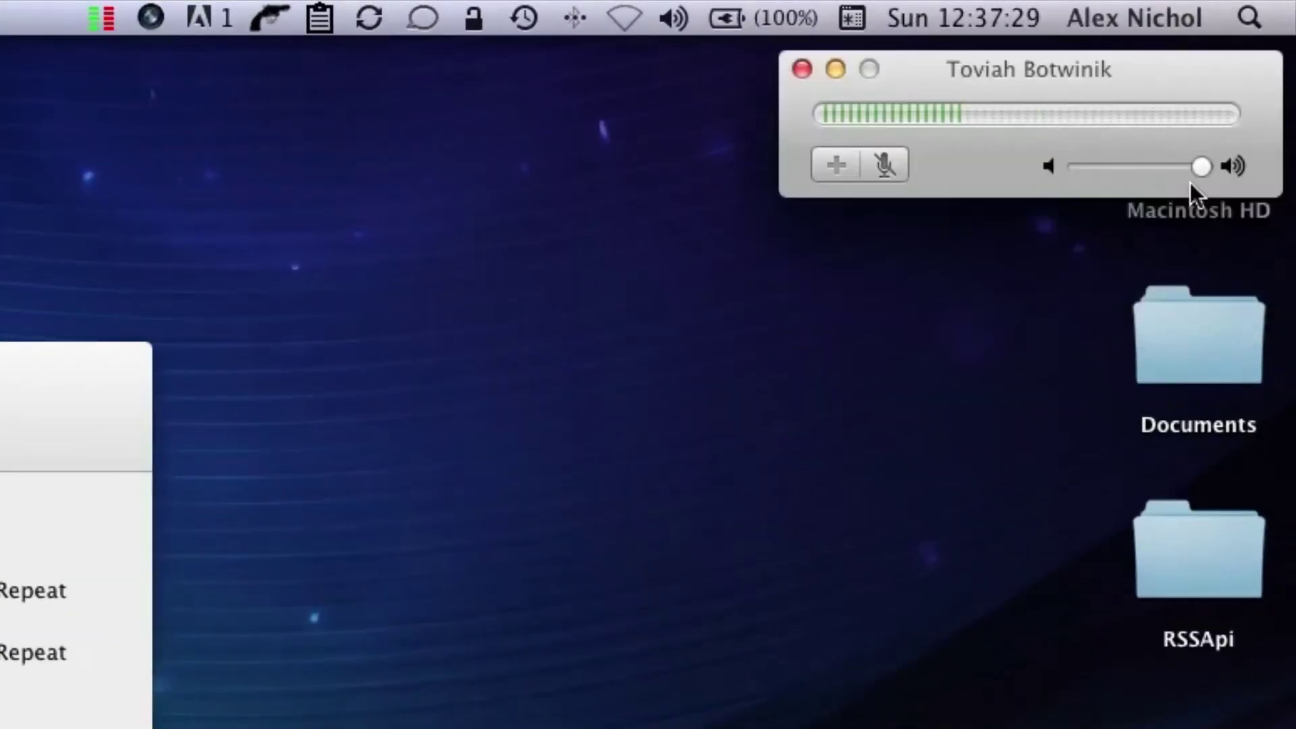
pyautogui.moveTo(1006, 155); pyautogui.dragTo(437, 302)
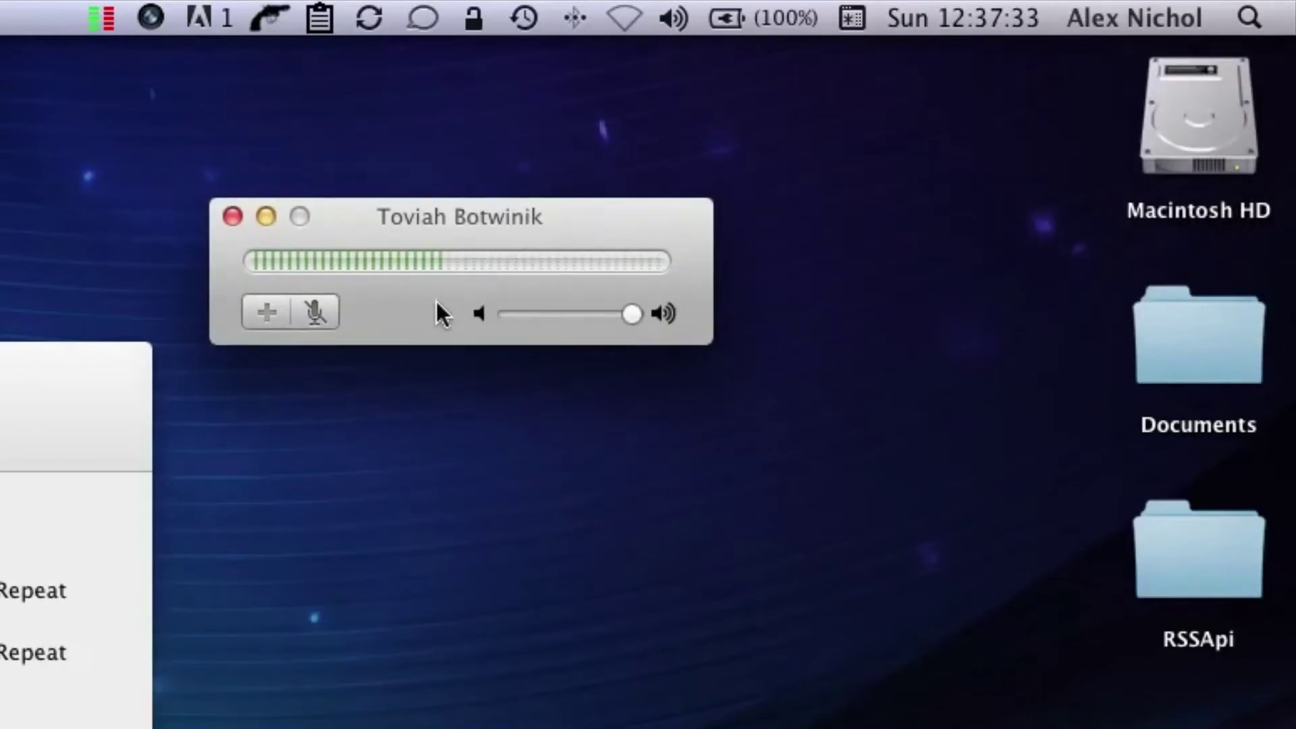
pyautogui.moveTo(457, 222); pyautogui.dragTo(356, 260)
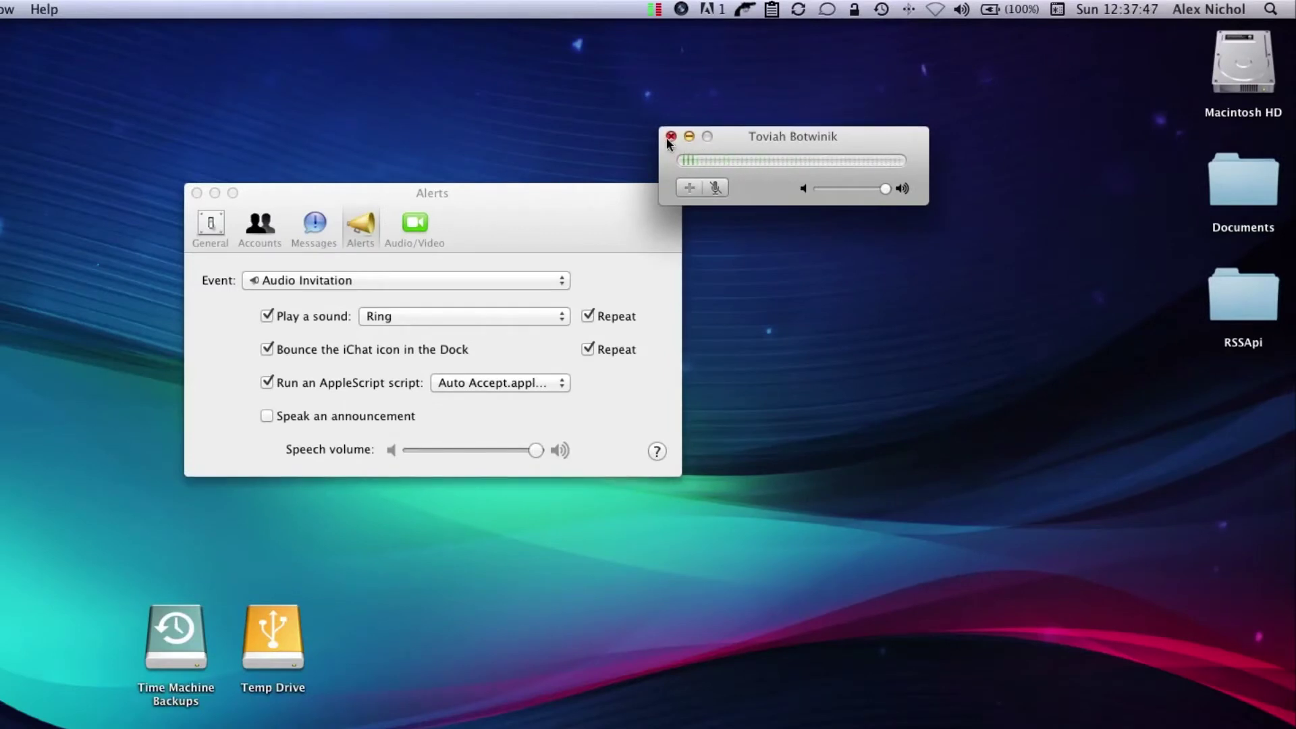
# End the audio call and switch the alerts to Video Invitation, leaving Run an AppleScript off.
pyautogui.click(671, 136)
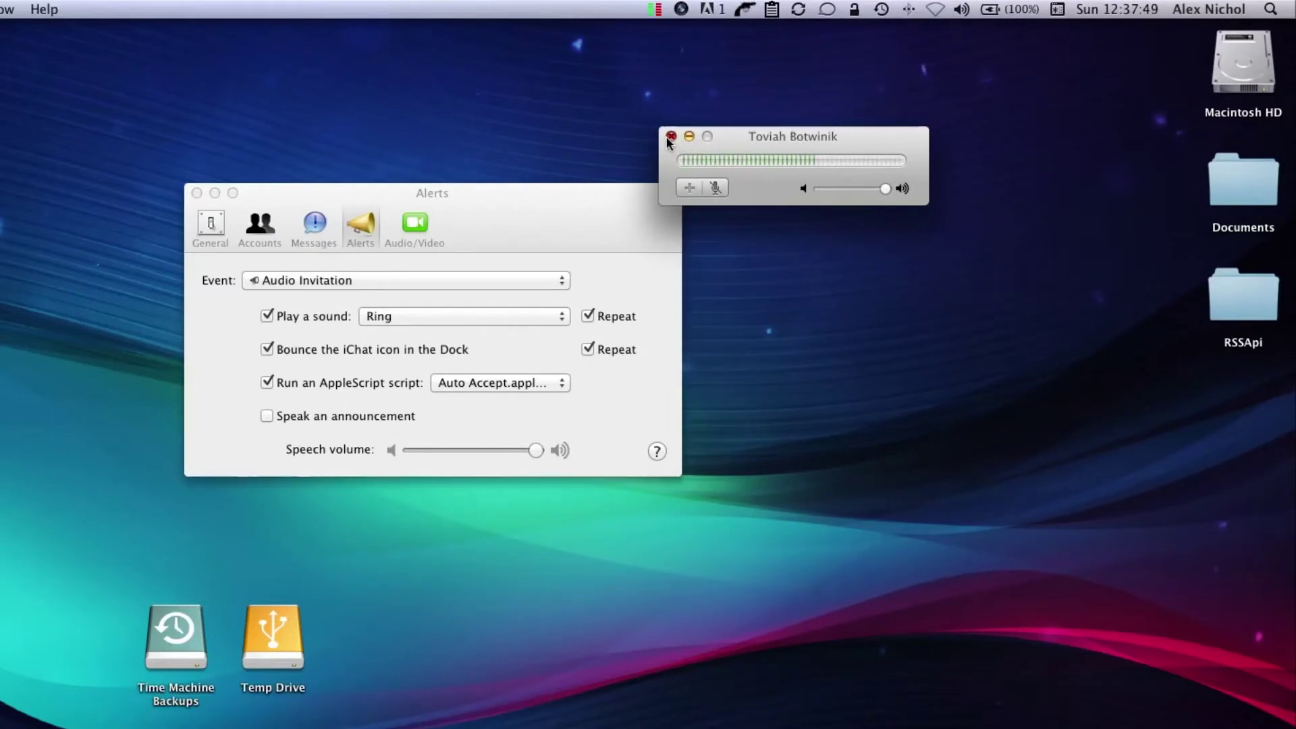
pyautogui.click(567, 233)
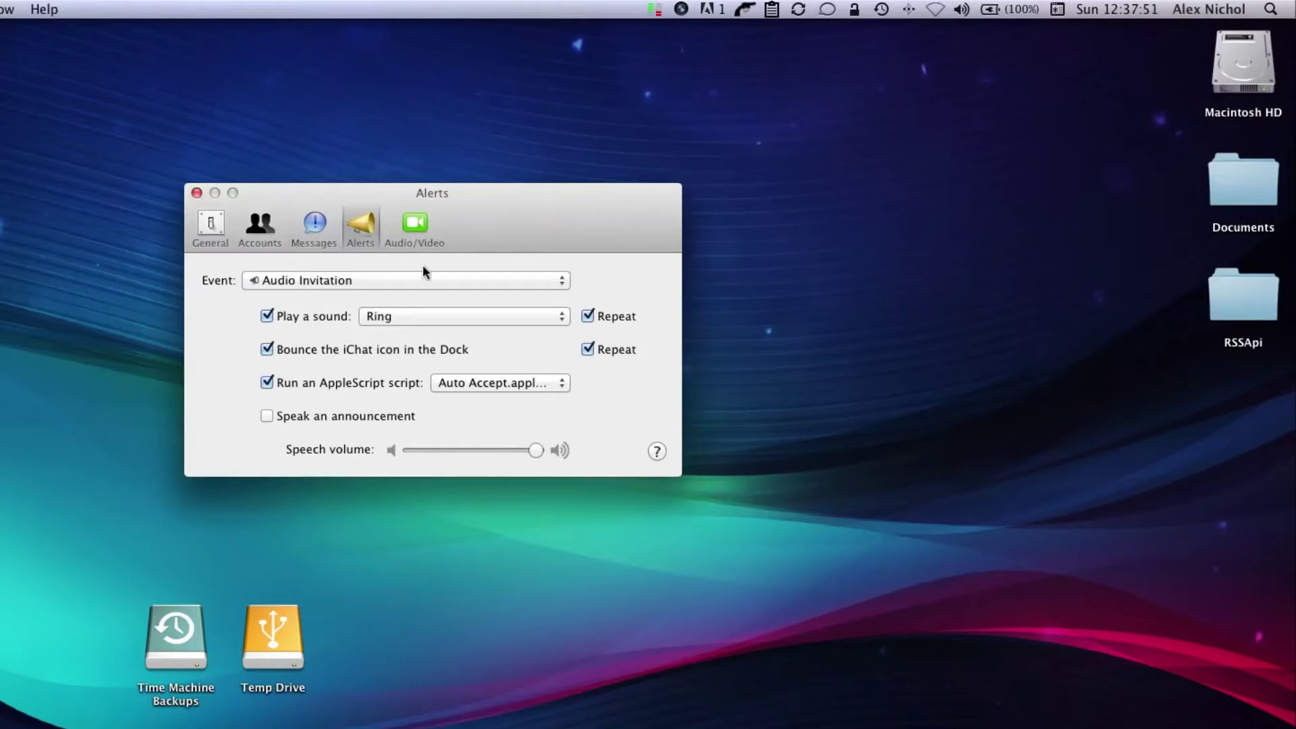
pyautogui.click(413, 286)
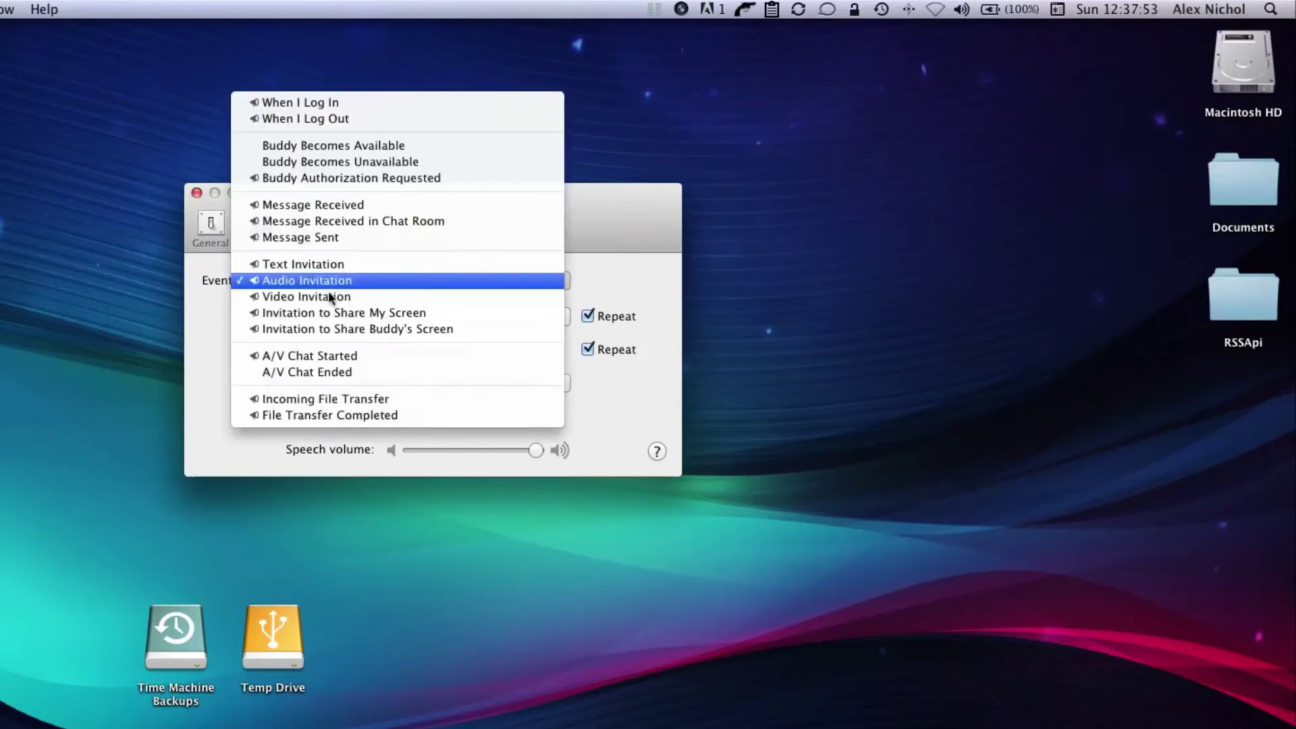
pyautogui.click(319, 297)
pyautogui.click(357, 382)
pyautogui.click(358, 382)
pyautogui.click(419, 279)
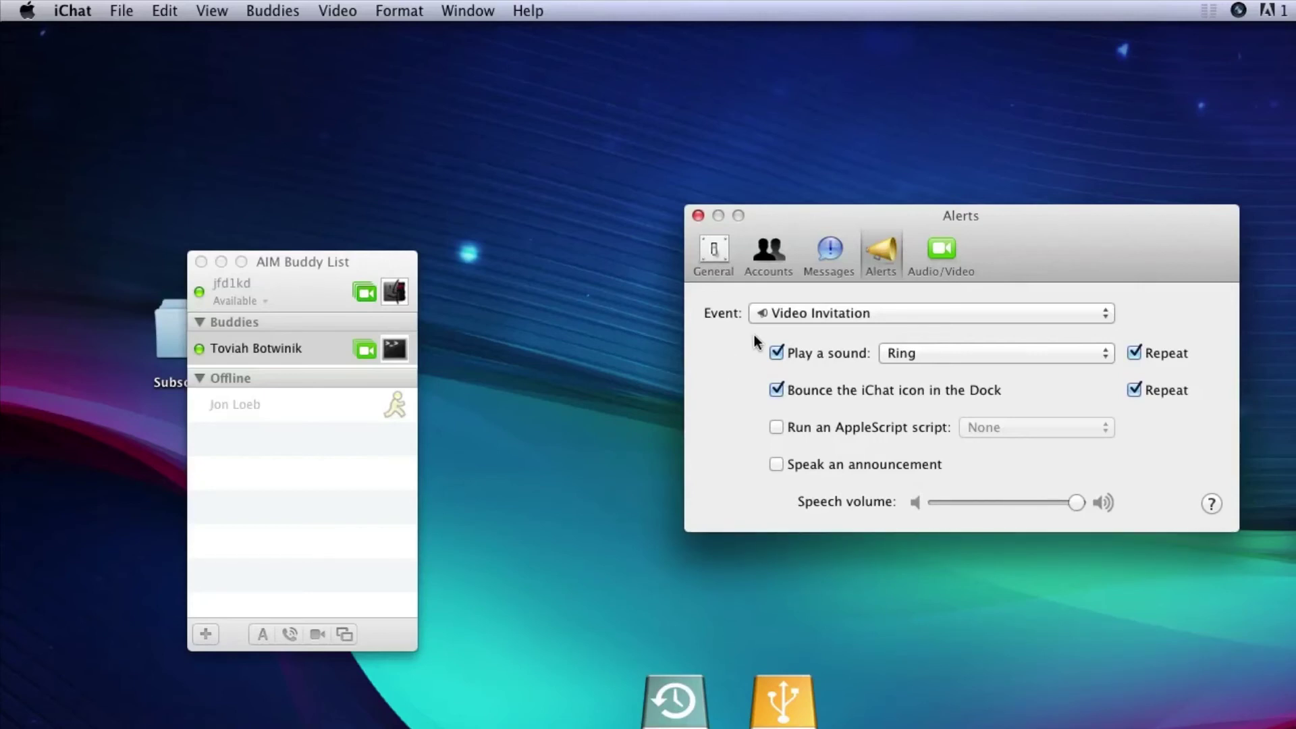
# Use the buddy's context menu to open its Info window on the Alerts tab.
pyautogui.click(292, 354)
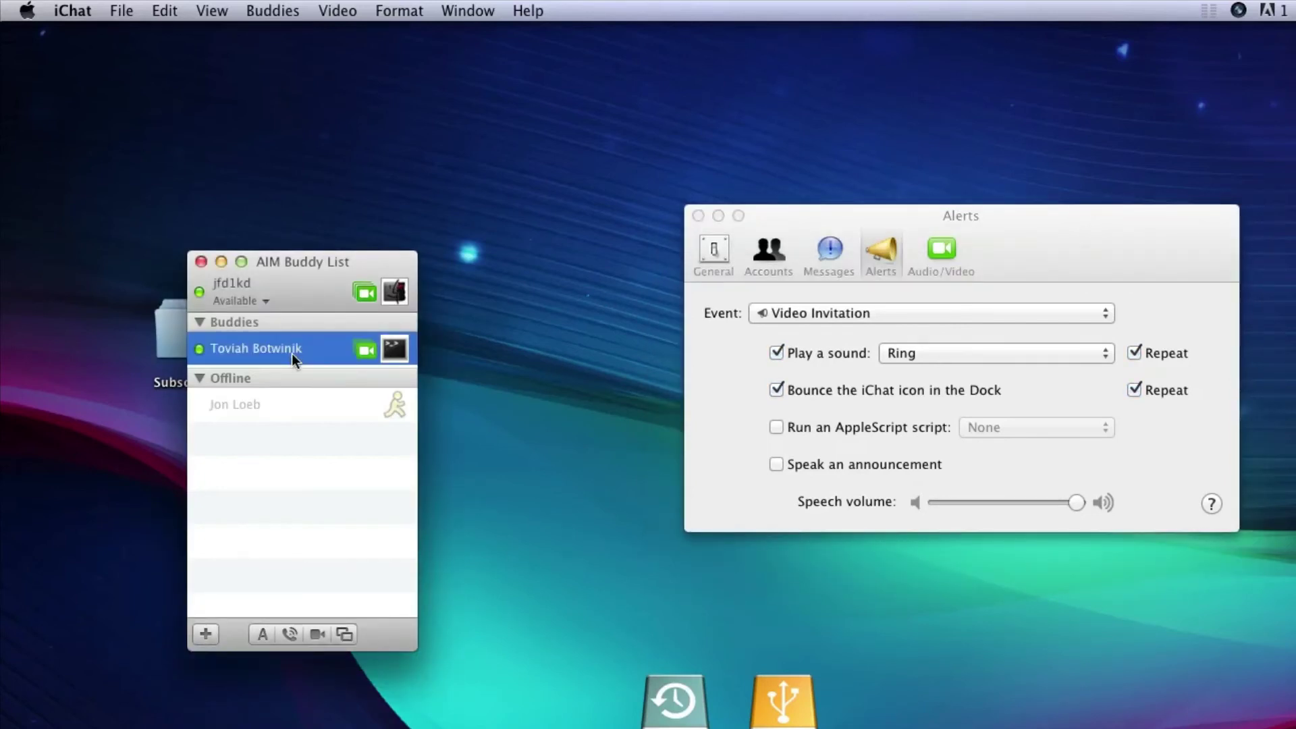
pyautogui.rightClick(297, 346)
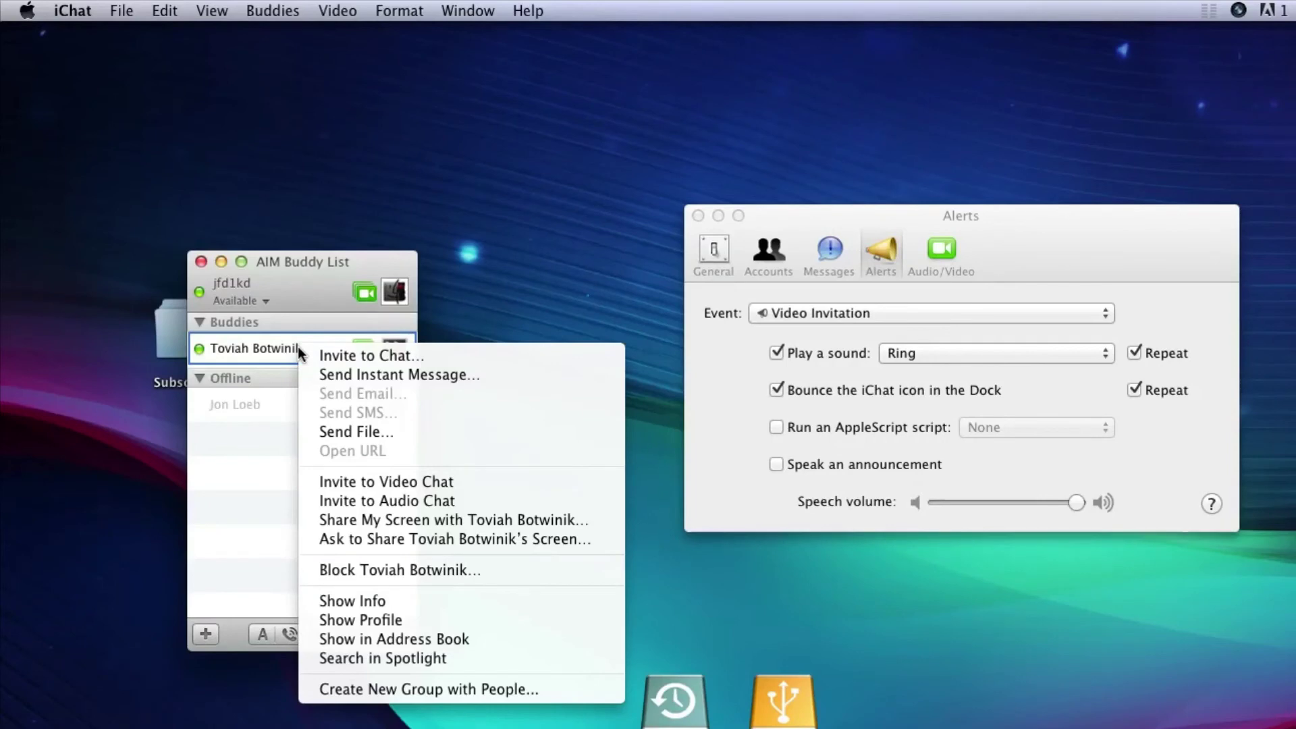
pyautogui.click(347, 601)
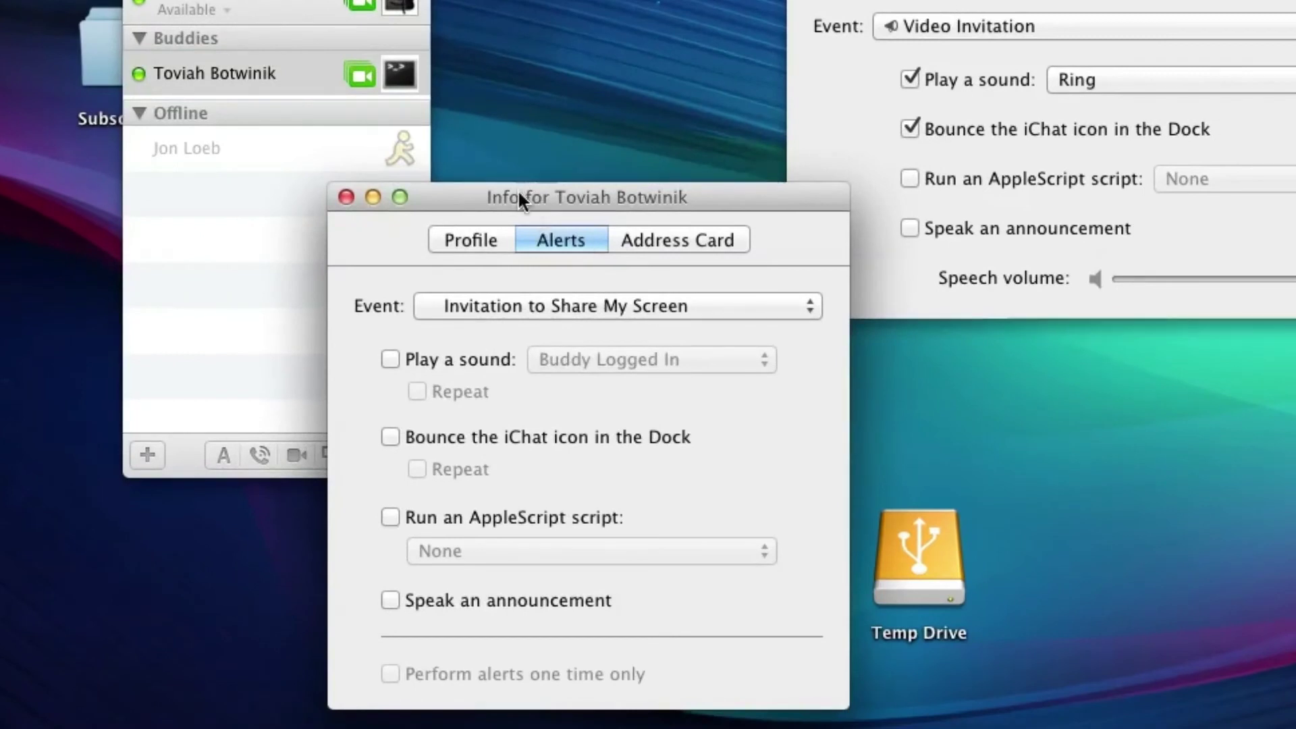
# Set the buddy's Invitation to Share My Screen alert to run Auto Accept.applescript, then close Info.
pyautogui.moveTo(495, 369); pyautogui.dragTo(535, 351)
pyautogui.moveTo(567, 171); pyautogui.dragTo(549, 182)
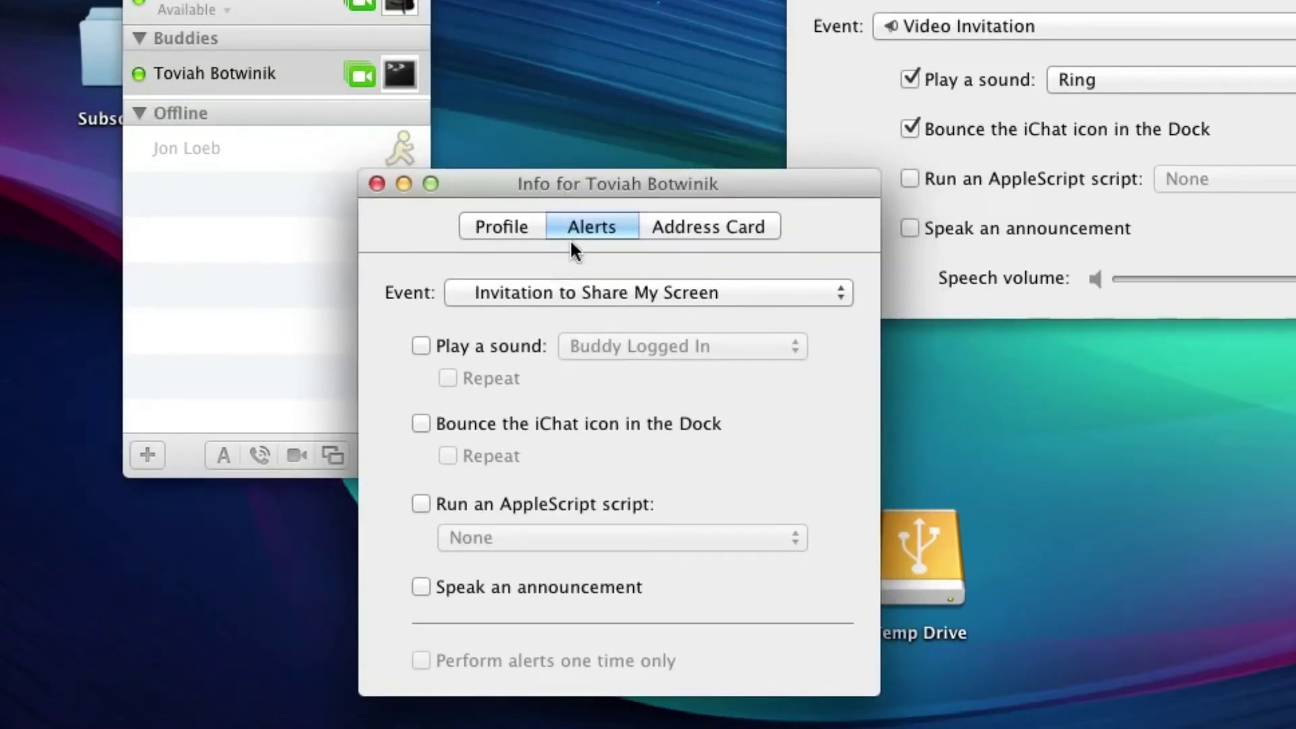
pyautogui.click(567, 293)
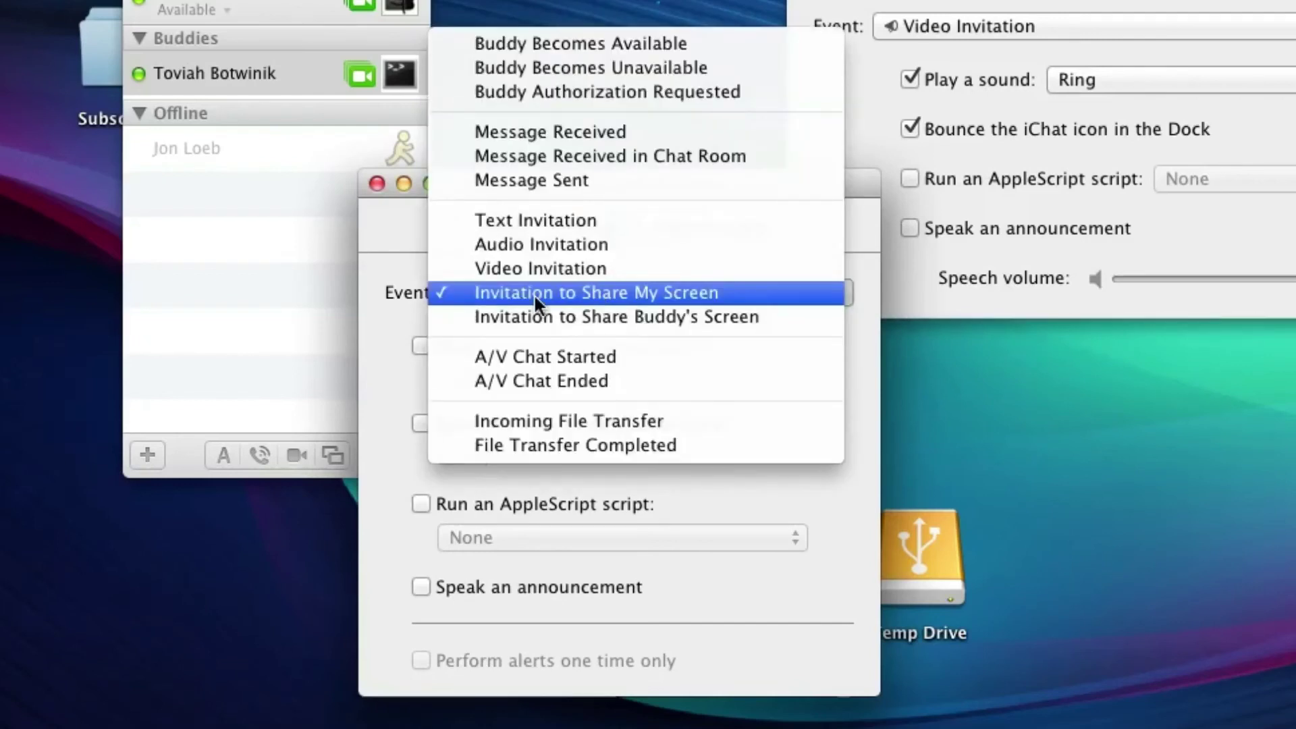
pyautogui.click(486, 295)
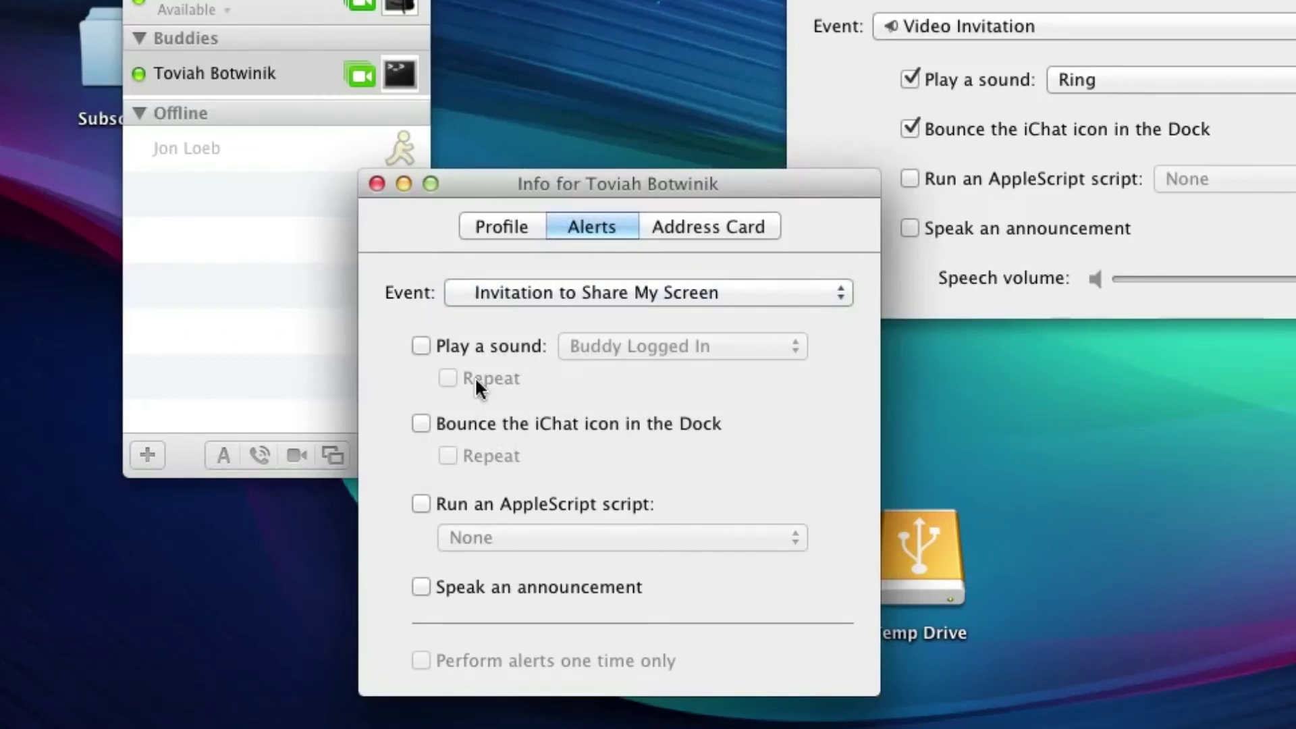
pyautogui.click(451, 506)
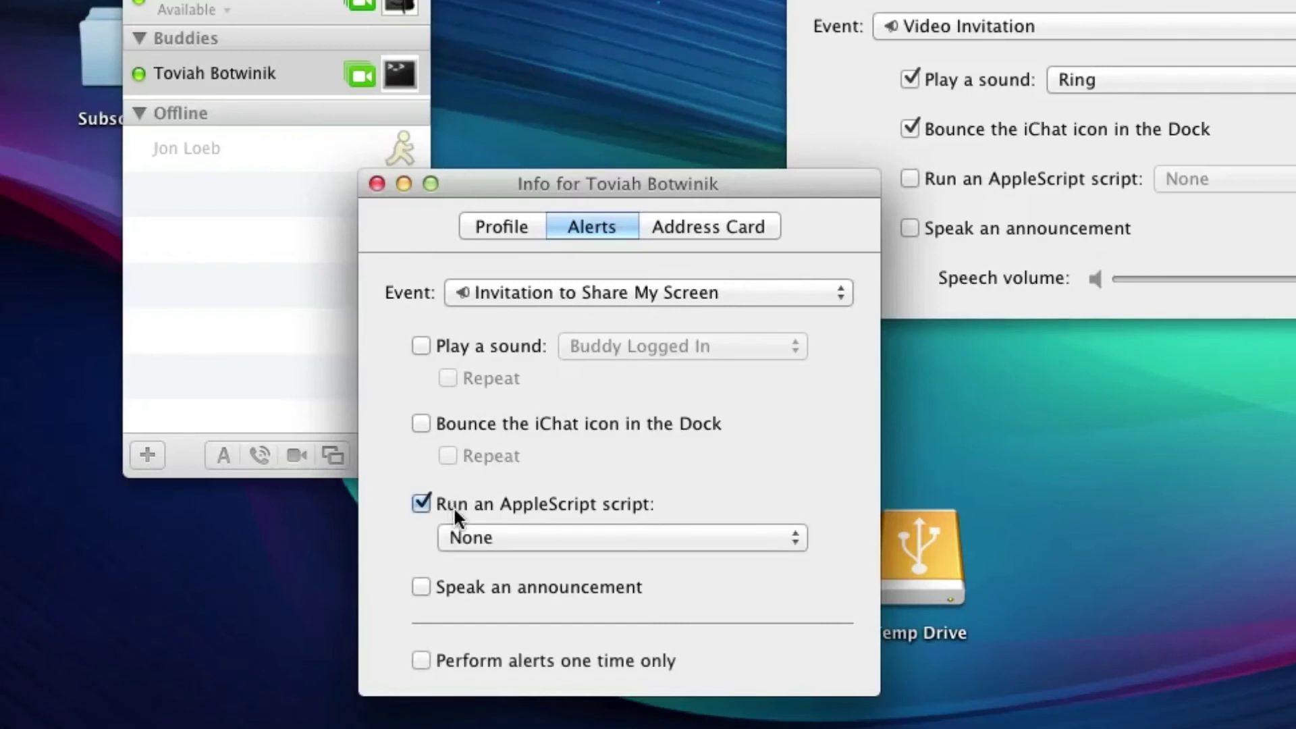
pyautogui.click(466, 538)
pyautogui.click(516, 576)
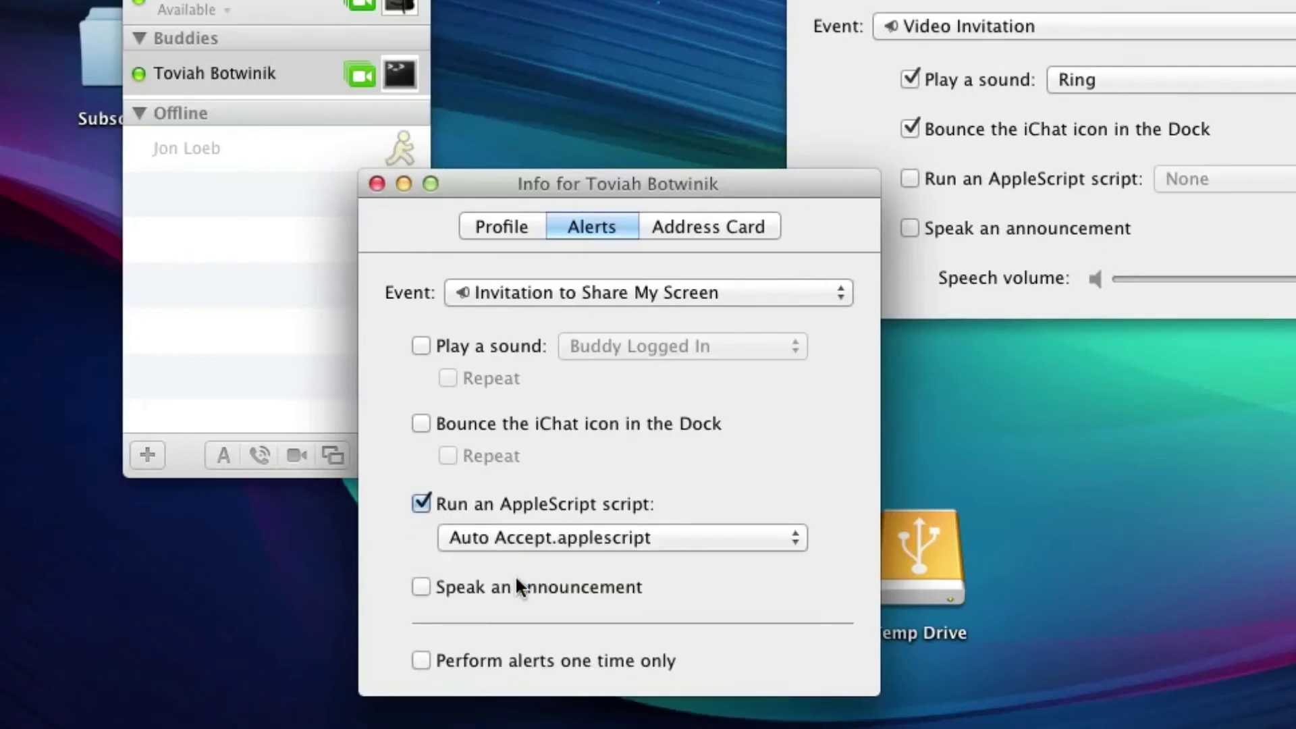
pyautogui.click(376, 183)
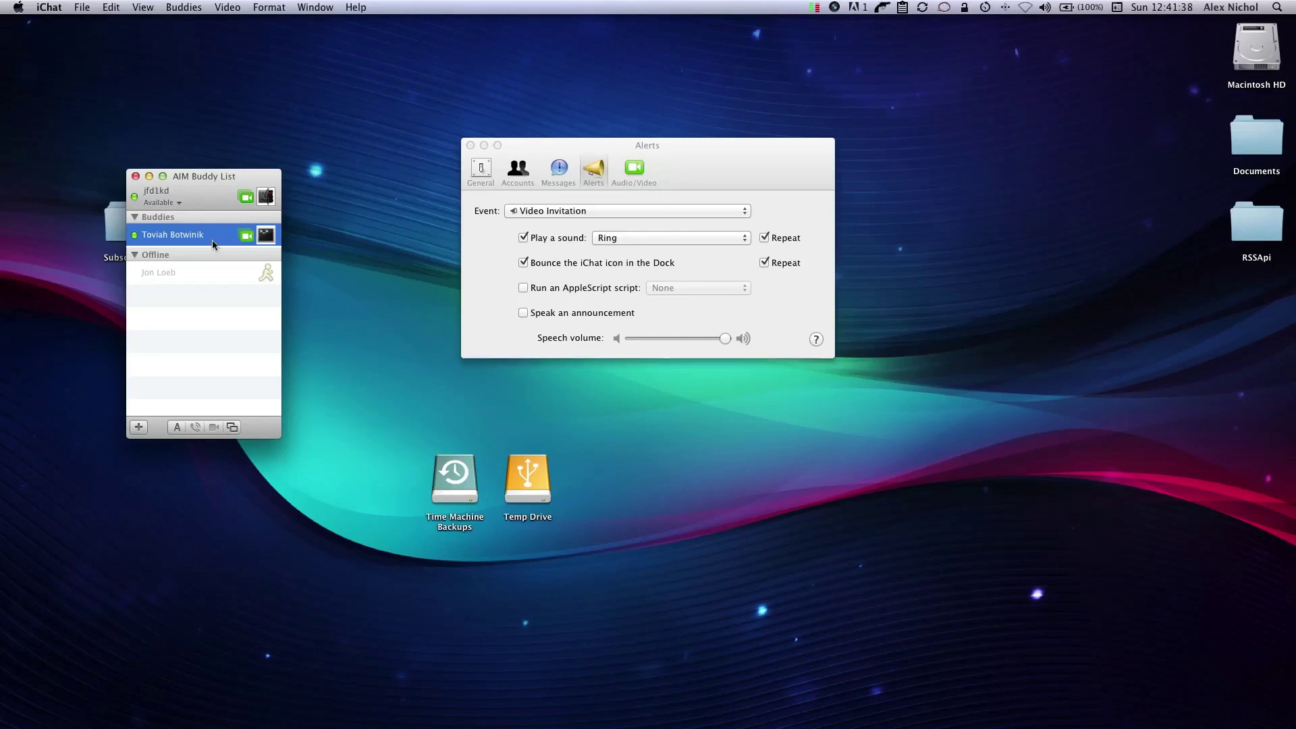
pyautogui.moveTo(212, 240)
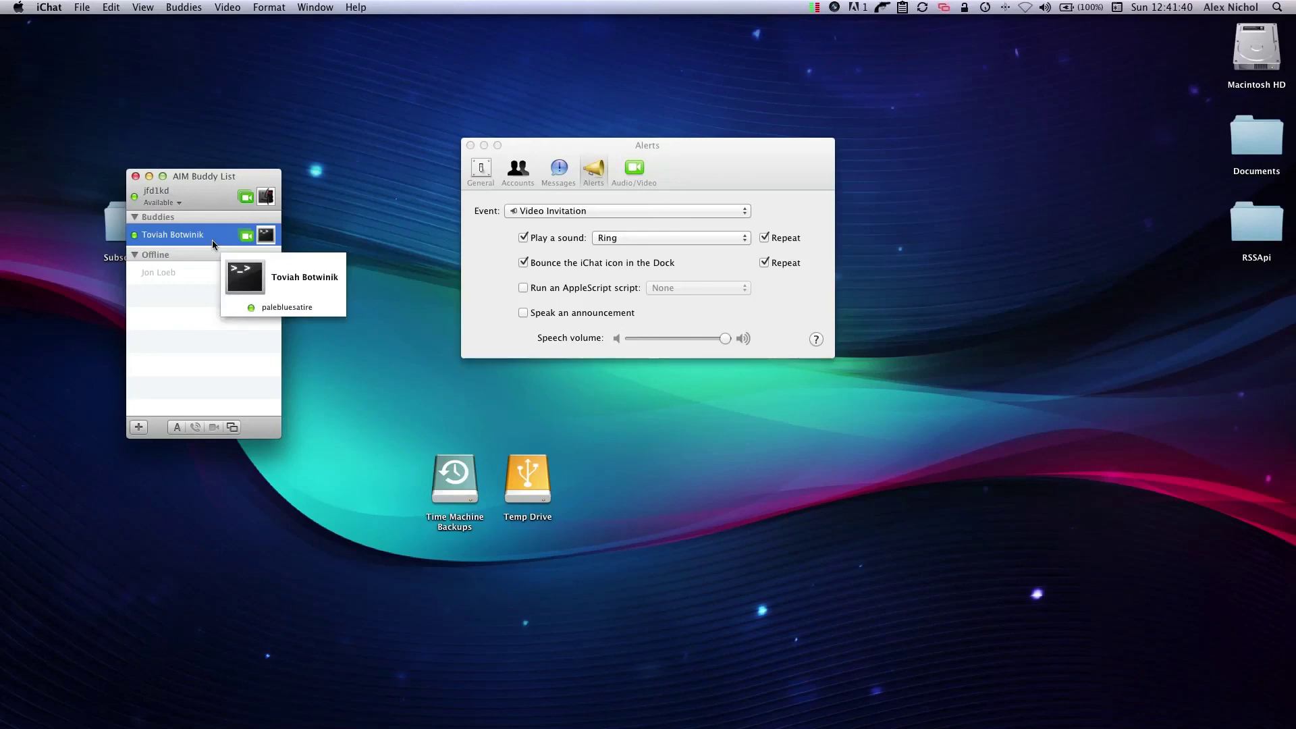